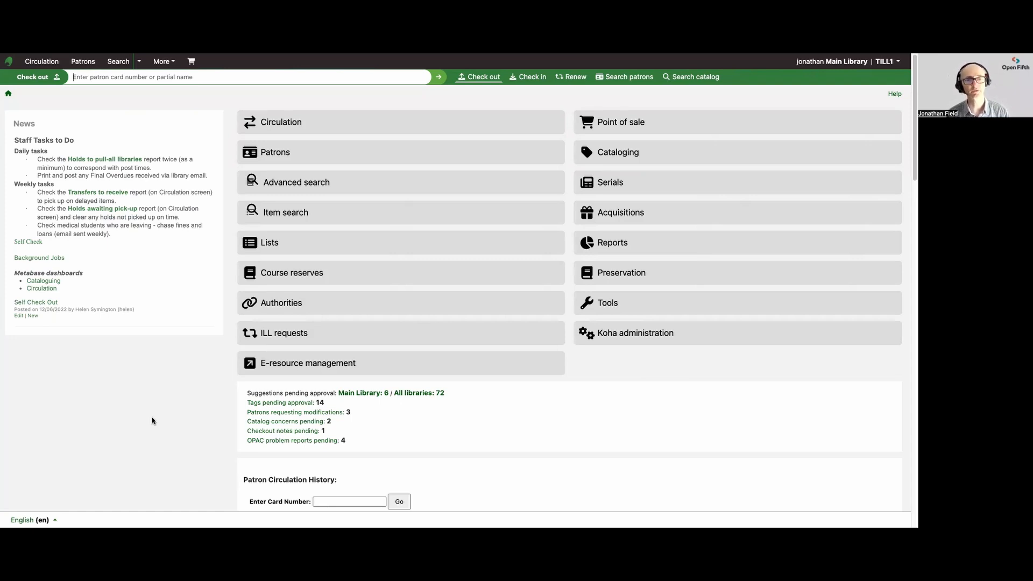
Open the ACM Digital Library Licence for editing in E-resource management.
{"action": "left_click", "coordinate": [290, 367]}
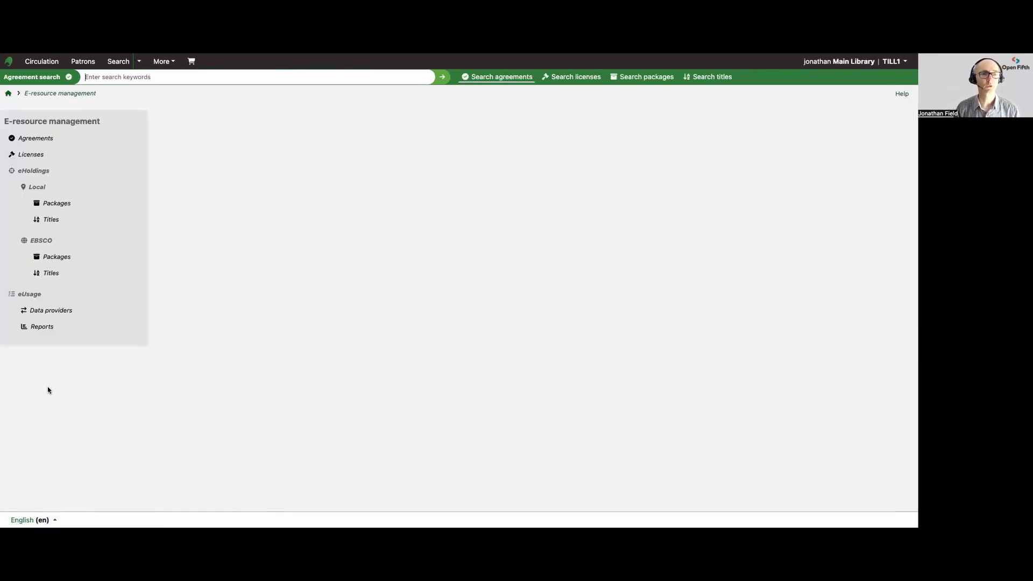
{"action": "left_click", "coordinate": [38, 156]}
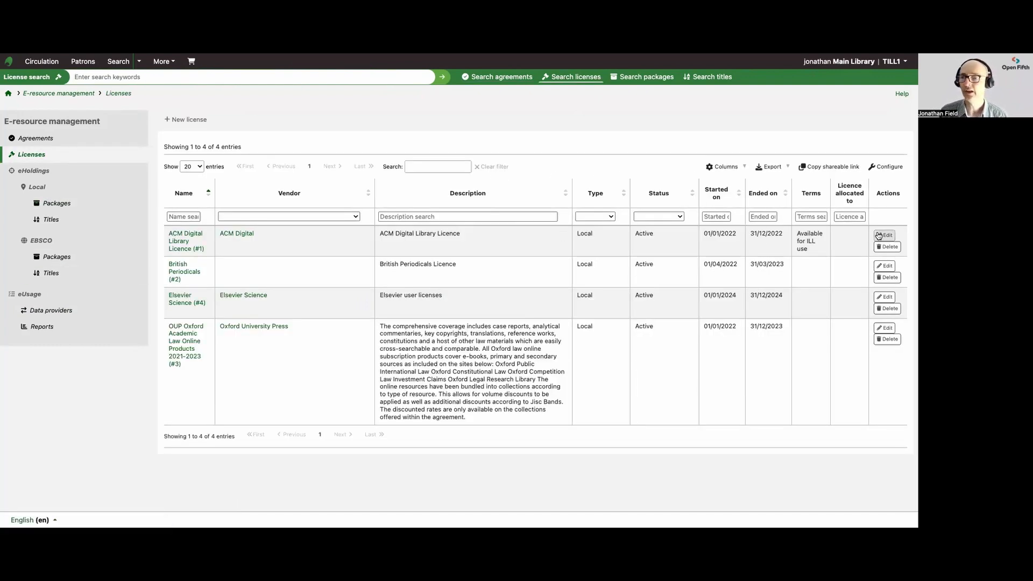
{"action": "left_click", "coordinate": [884, 235]}
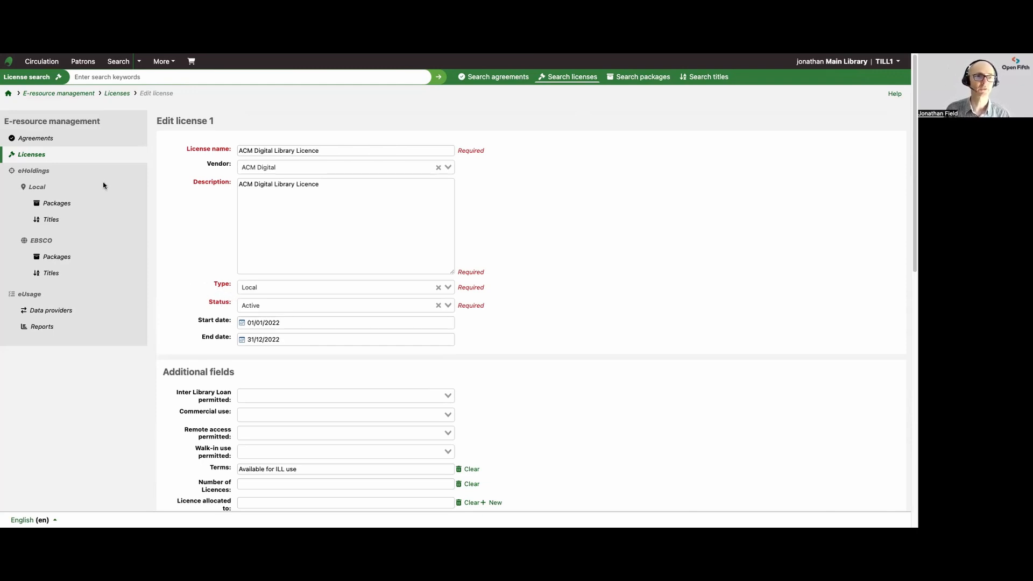
Open the Additional fields administration page and look over the E-resource management tables.
{"action": "left_click", "coordinate": [8, 94]}
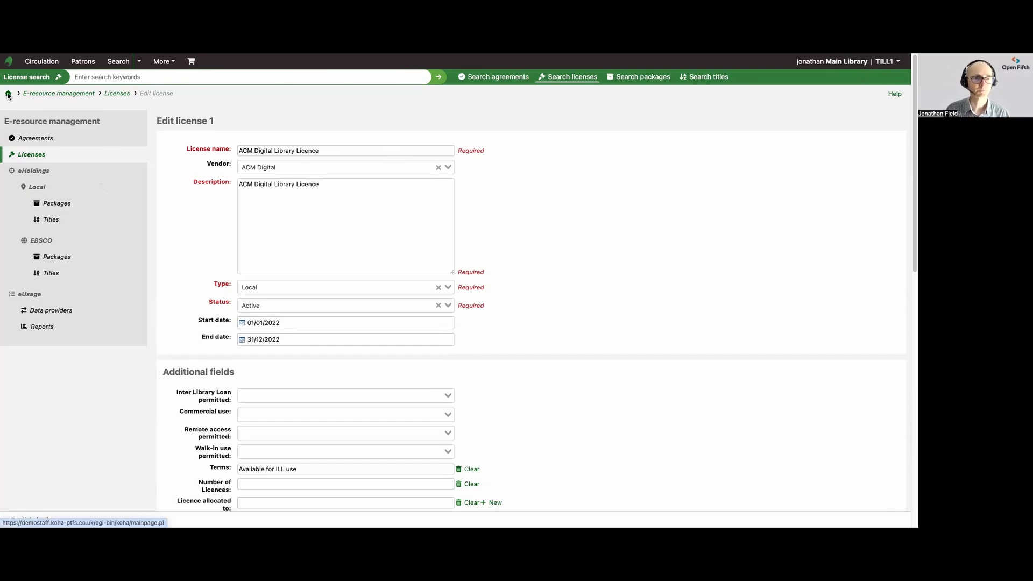
{"action": "left_click", "coordinate": [635, 333]}
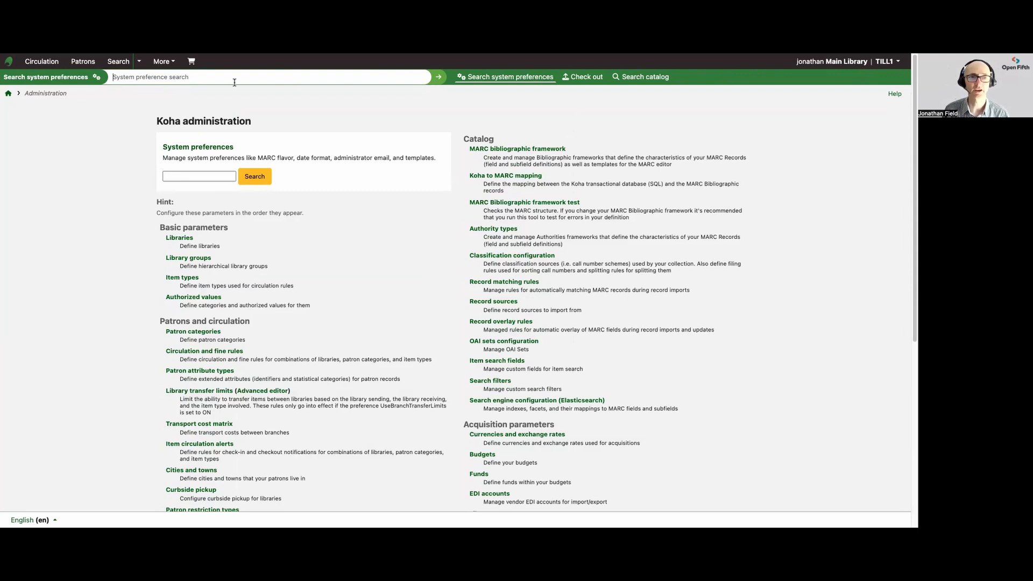
{"action": "scroll", "coordinate": [440, 311], "scroll_direction": "down", "scroll_amount": 10}
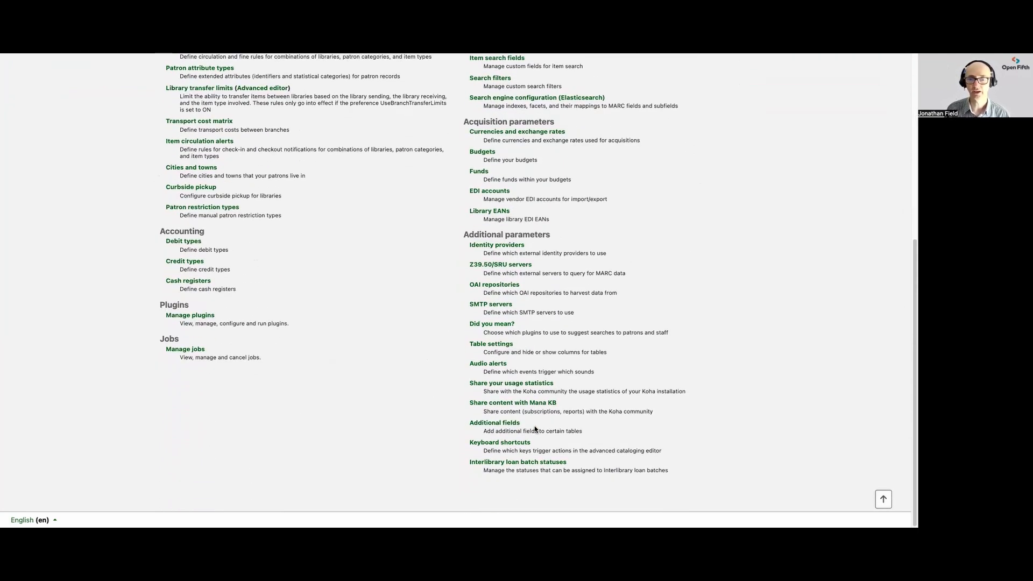
{"action": "left_click", "coordinate": [496, 424]}
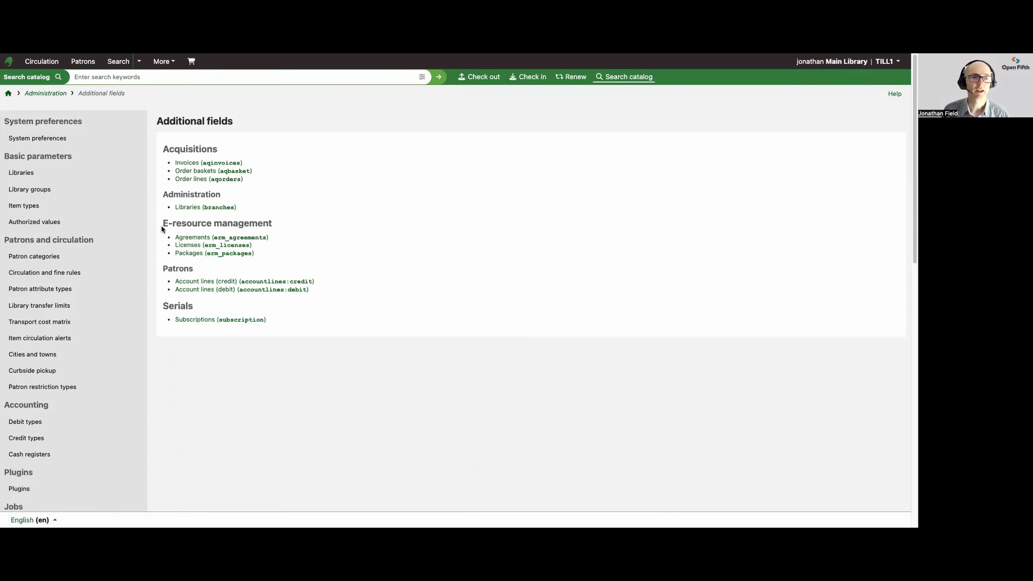
{"action": "left_click_drag", "start_coordinate": [163, 223], "coordinate": [273, 225]}
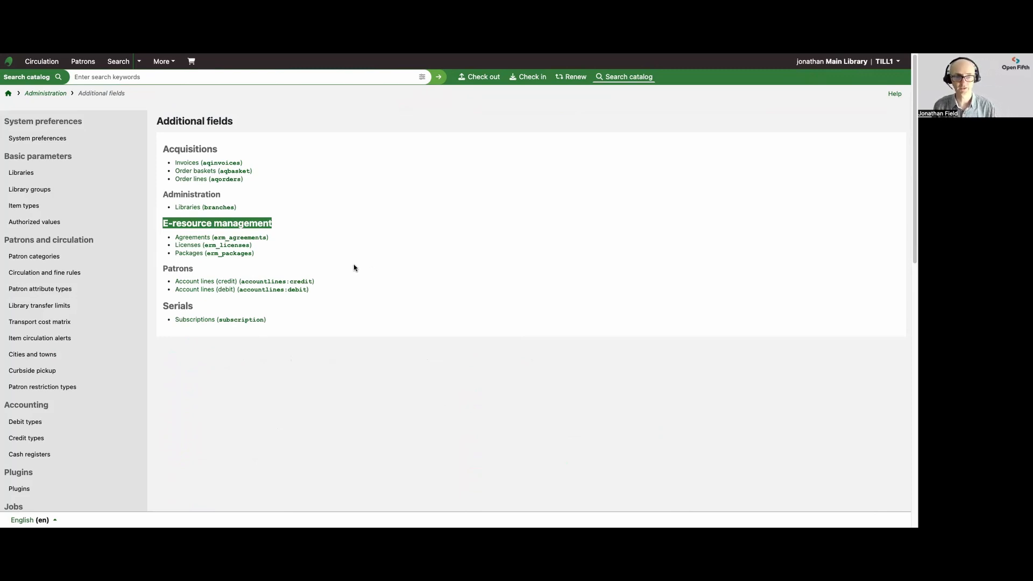
{"action": "left_click", "coordinate": [187, 254]}
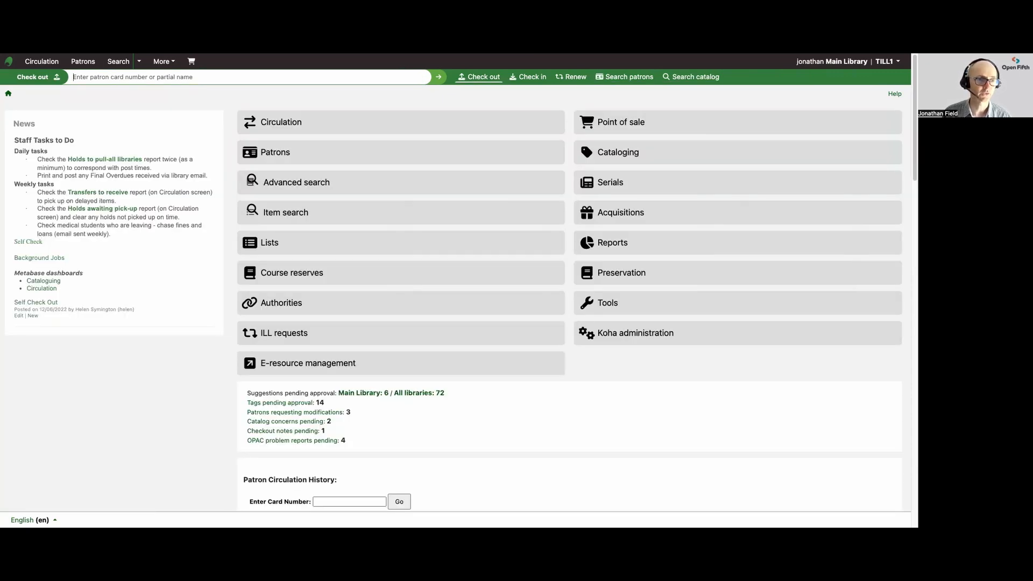
Open the BioOne Global Bio One Complete package for editing and inspect its Reviewed? field options.
{"action": "left_click", "coordinate": [308, 366]}
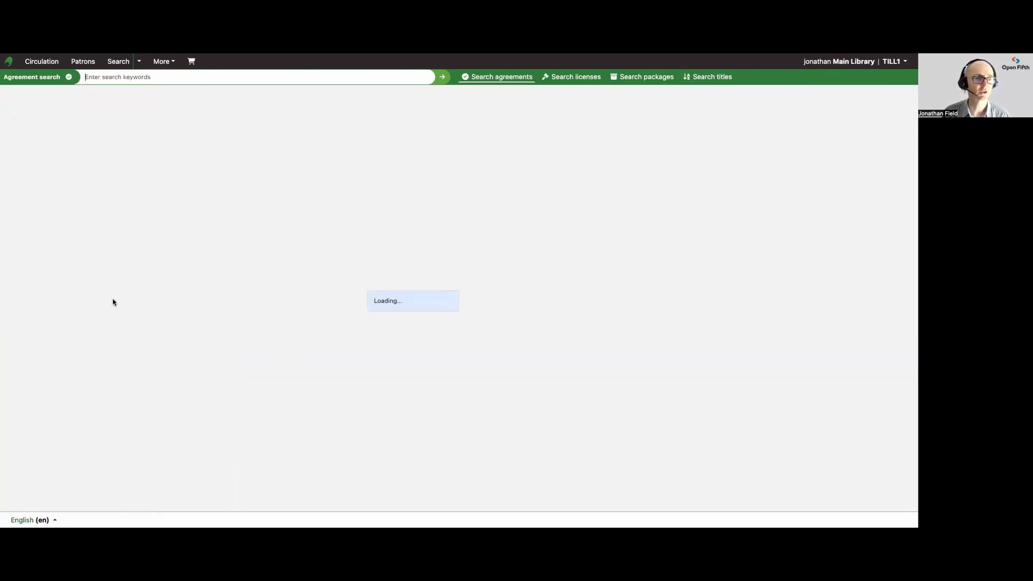
{"action": "left_click", "coordinate": [56, 206]}
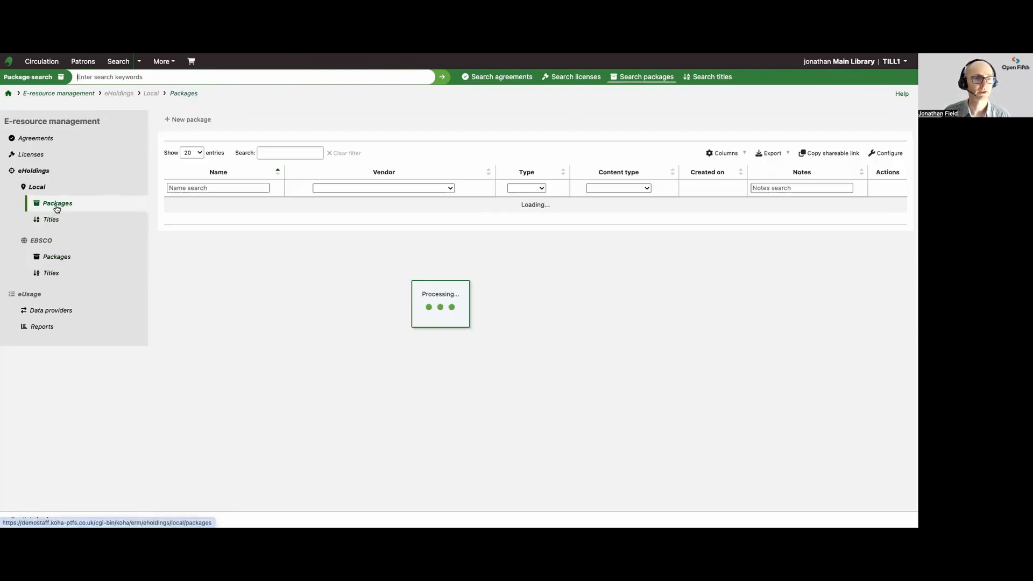
{"action": "left_click", "coordinate": [861, 220]}
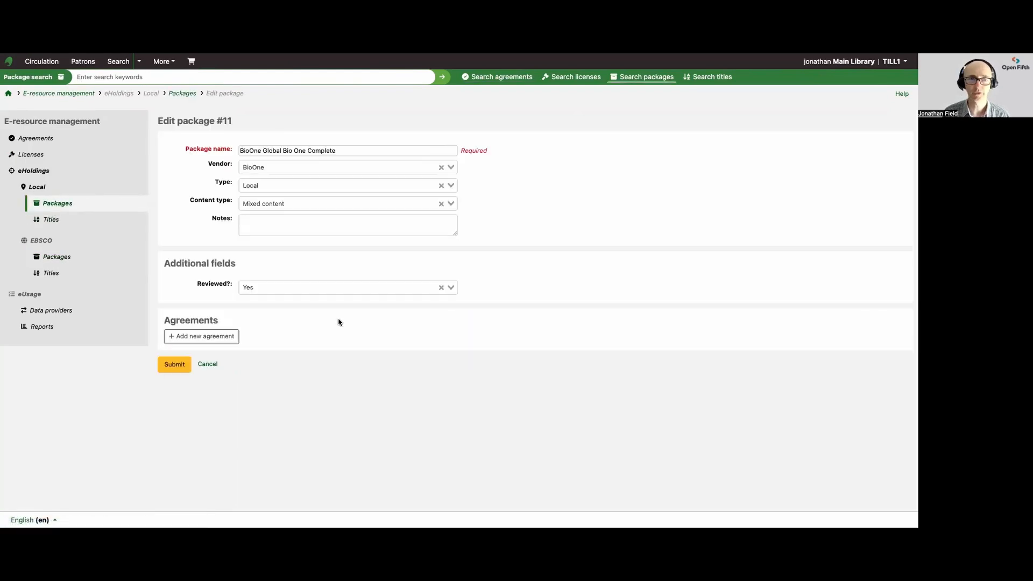
{"action": "left_click", "coordinate": [265, 288]}
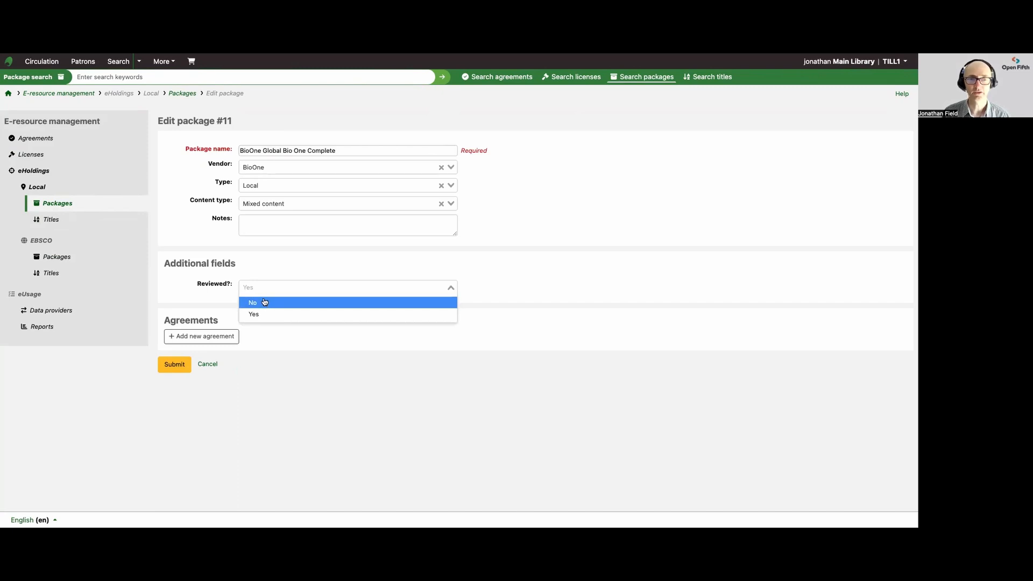
{"action": "left_click", "coordinate": [191, 280]}
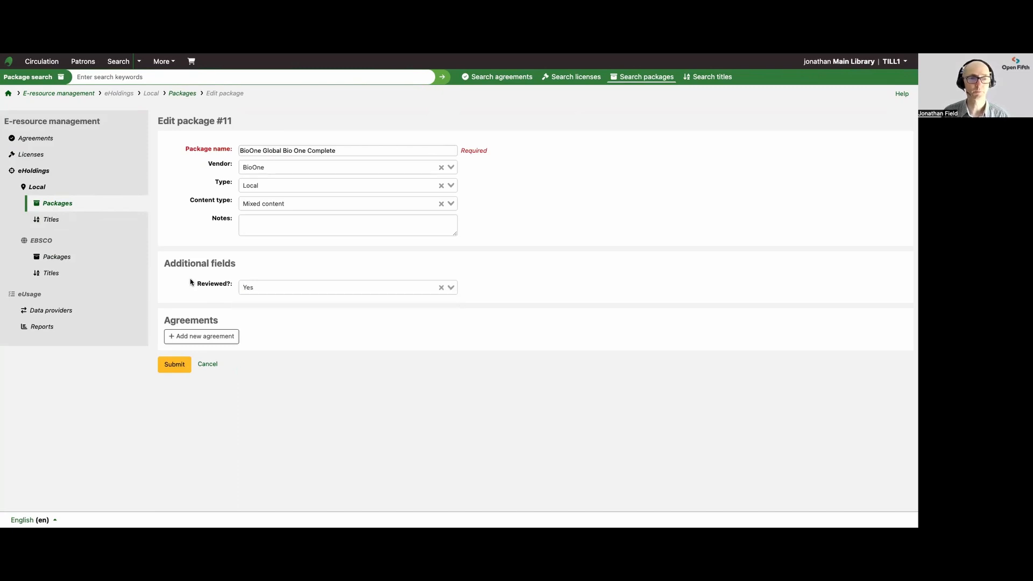
Create a new additional field for erm_licenses named 'Number of licences'.
{"action": "left_click", "coordinate": [32, 155]}
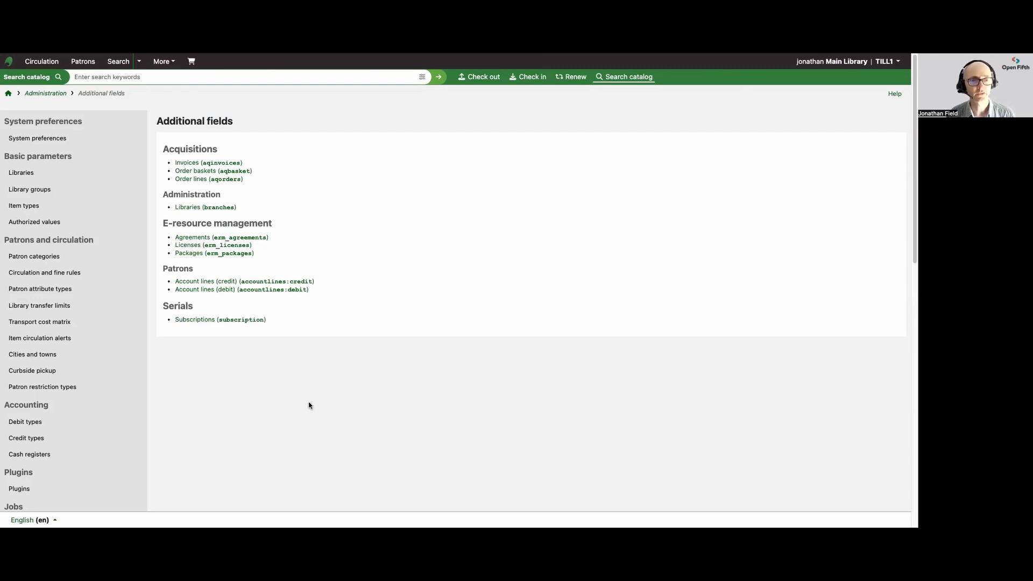
{"action": "left_click", "coordinate": [192, 246]}
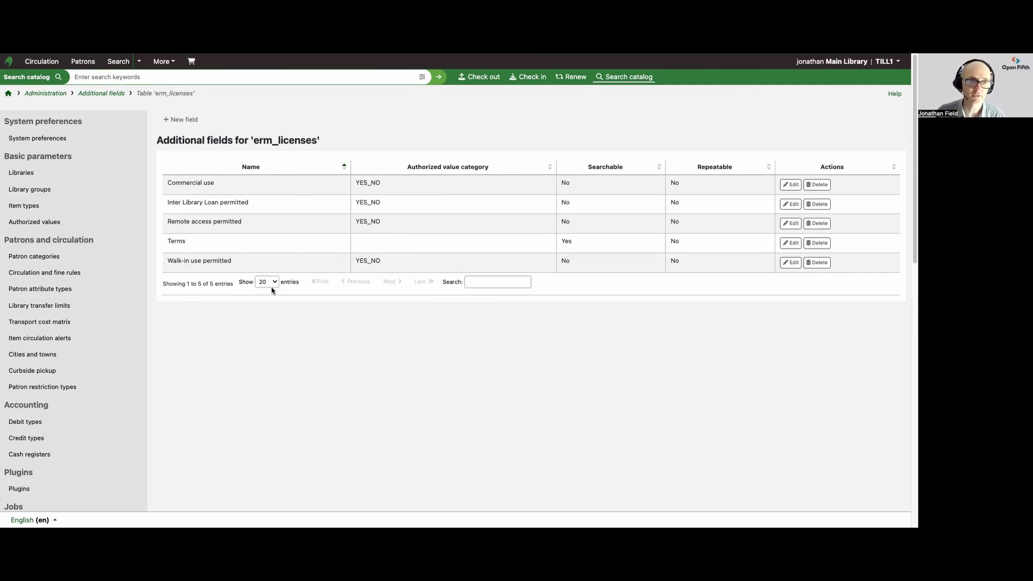
{"action": "left_click", "coordinate": [180, 120]}
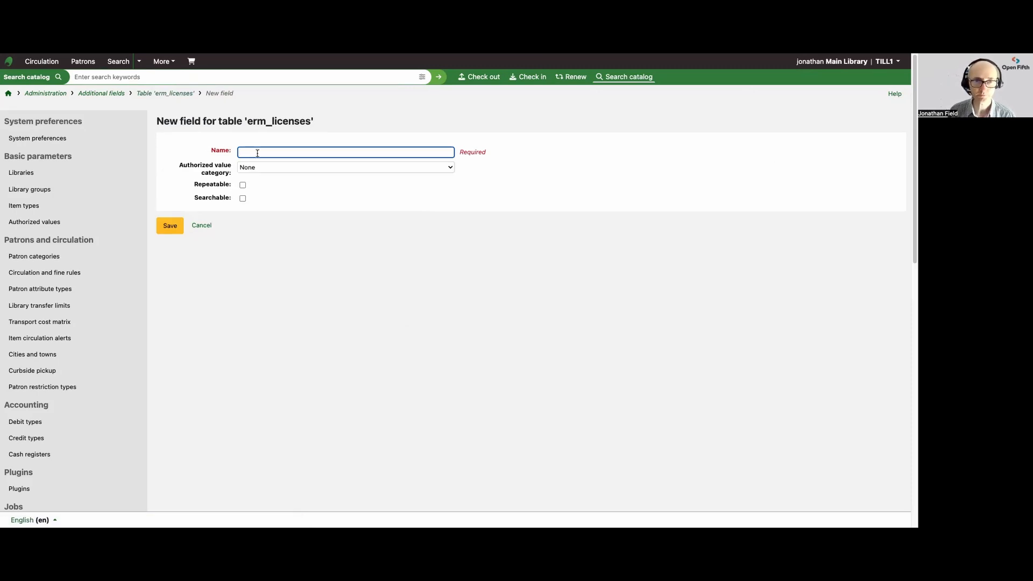
{"action": "type", "text": "Number"}
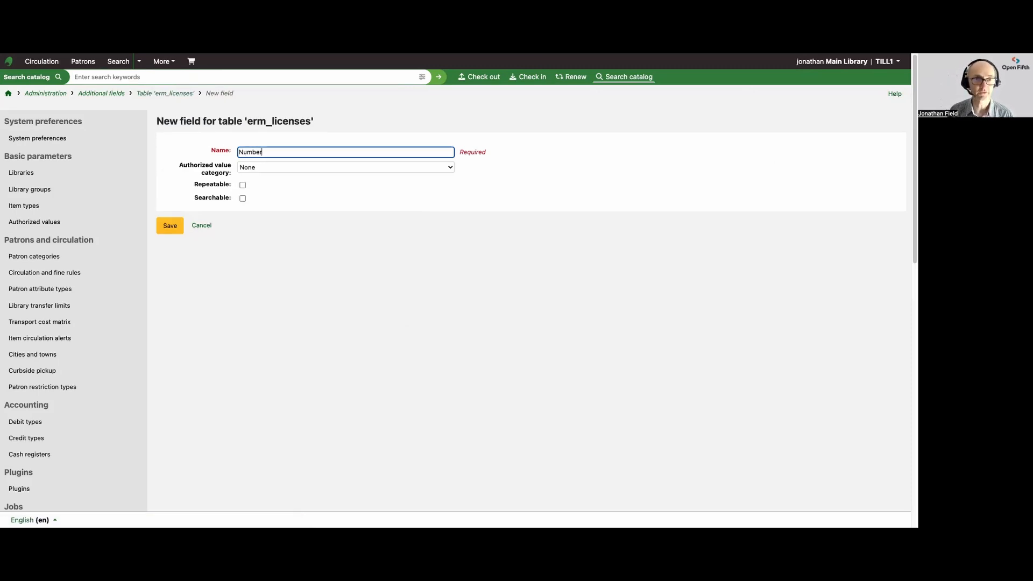
{"action": "key", "text": "BackSpace"}
{"action": "type", "text": "er "}
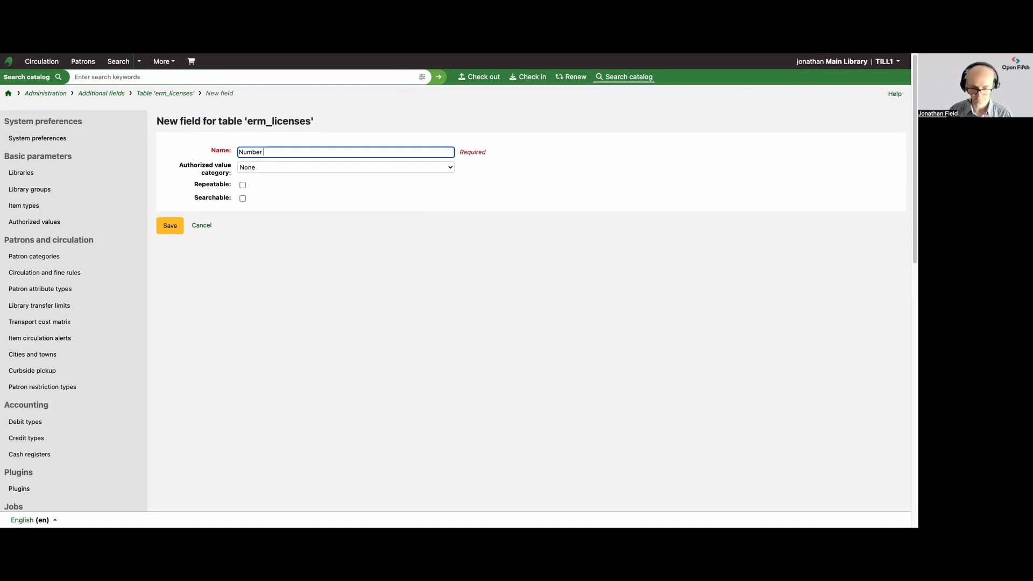
{"action": "type", "text": "of licences"}
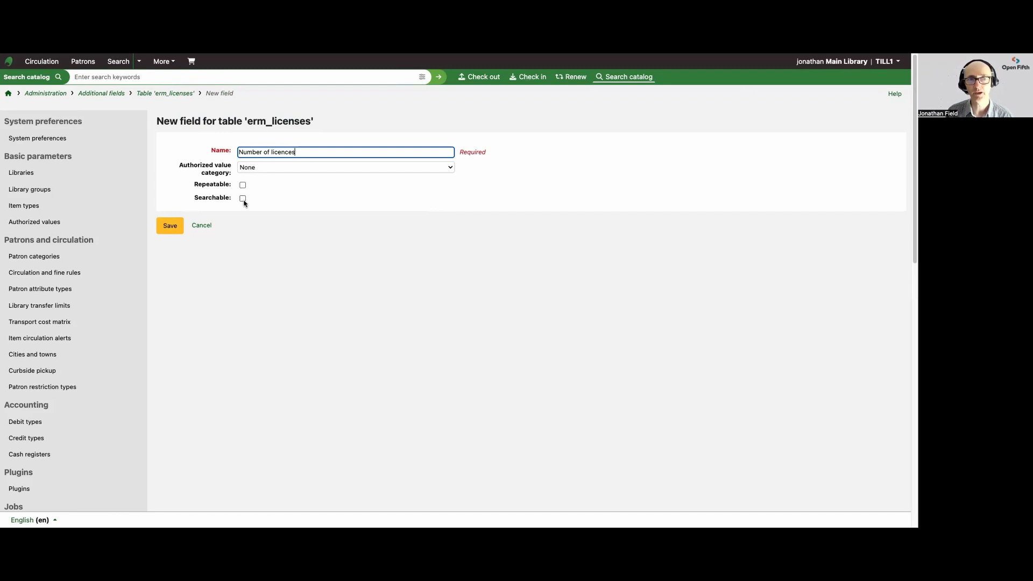
{"action": "left_click", "coordinate": [165, 229]}
Create a repeatable, searchable erm_licenses additional field named 'Licence allocated to'.
{"action": "left_click", "coordinate": [180, 119]}
{"action": "left_click", "coordinate": [256, 151]}
{"action": "type", "text": "L"}
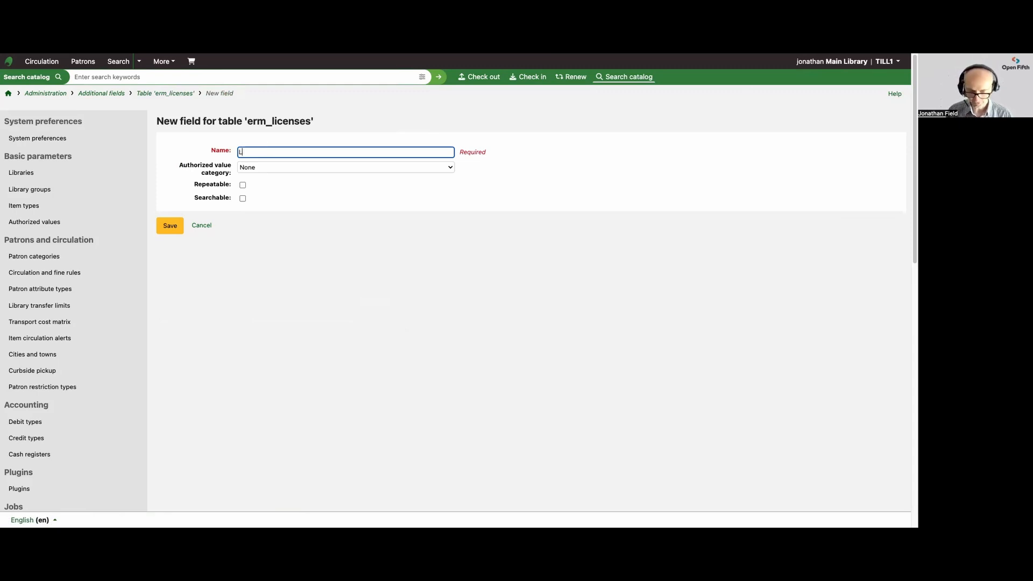
{"action": "type", "text": "icence allocated to"}
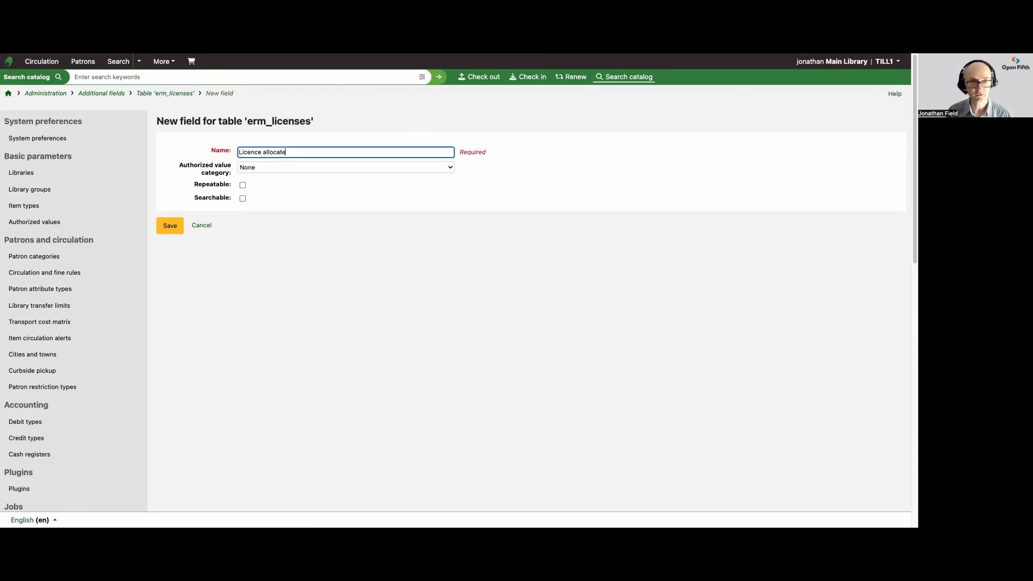
{"action": "left_click", "coordinate": [243, 185]}
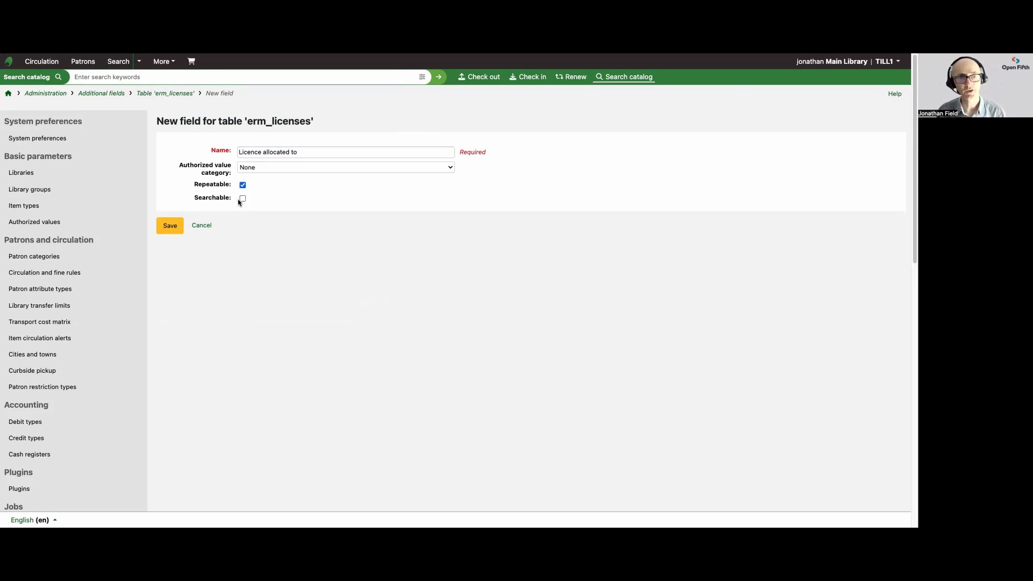
{"action": "left_click", "coordinate": [243, 199]}
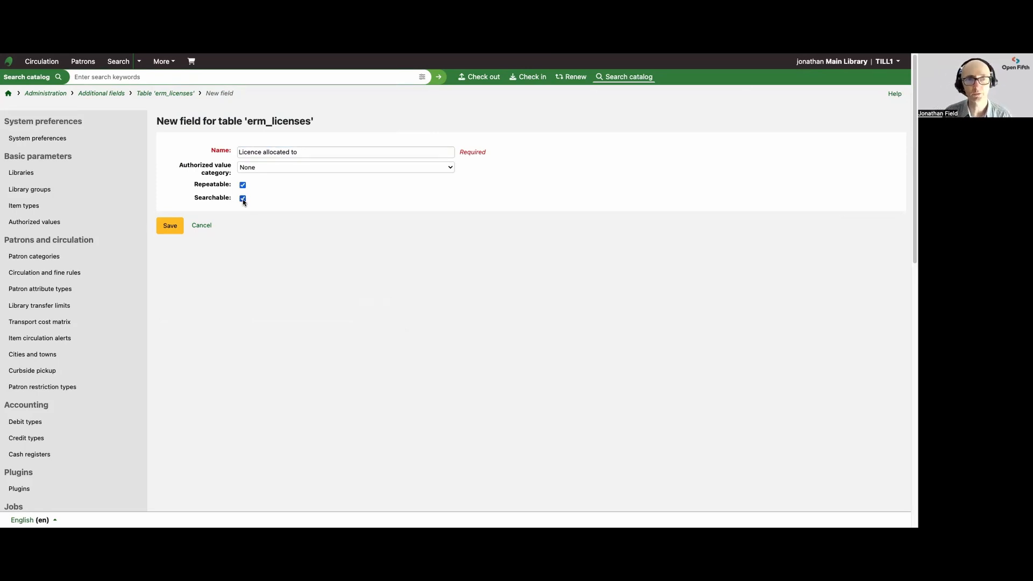
{"action": "left_click", "coordinate": [169, 227]}
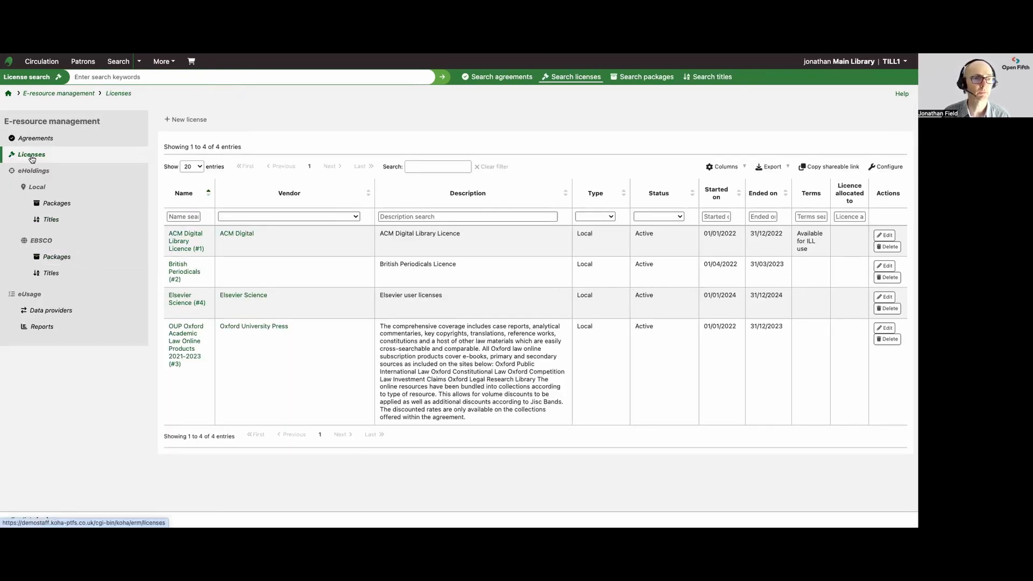
Edit the ACM Digital Library Licence and set its Number of licences to 5.
{"action": "left_click", "coordinate": [885, 236]}
{"action": "scroll", "coordinate": [315, 245], "scroll_direction": "down", "scroll_amount": 5}
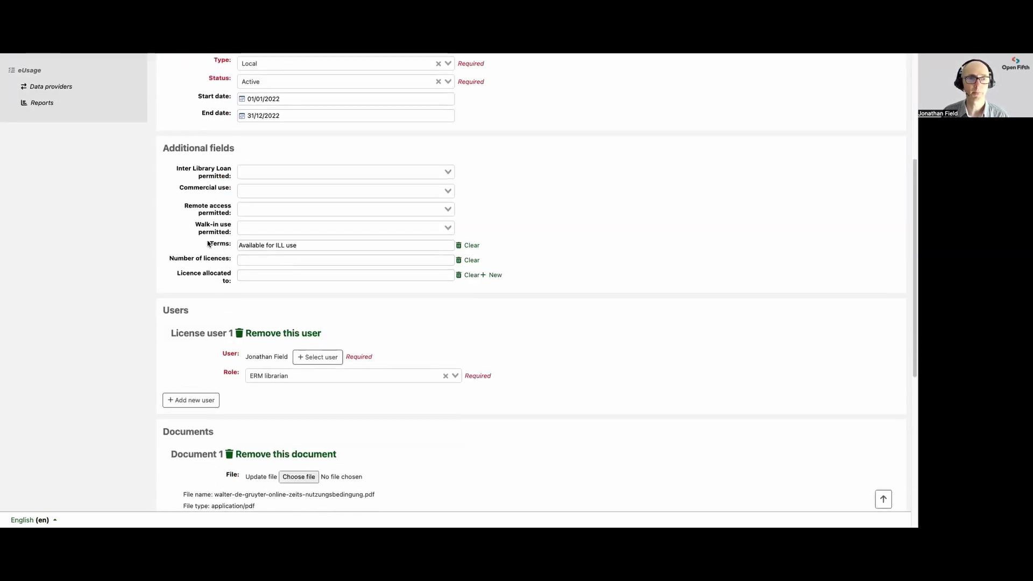
{"action": "left_click", "coordinate": [302, 172]}
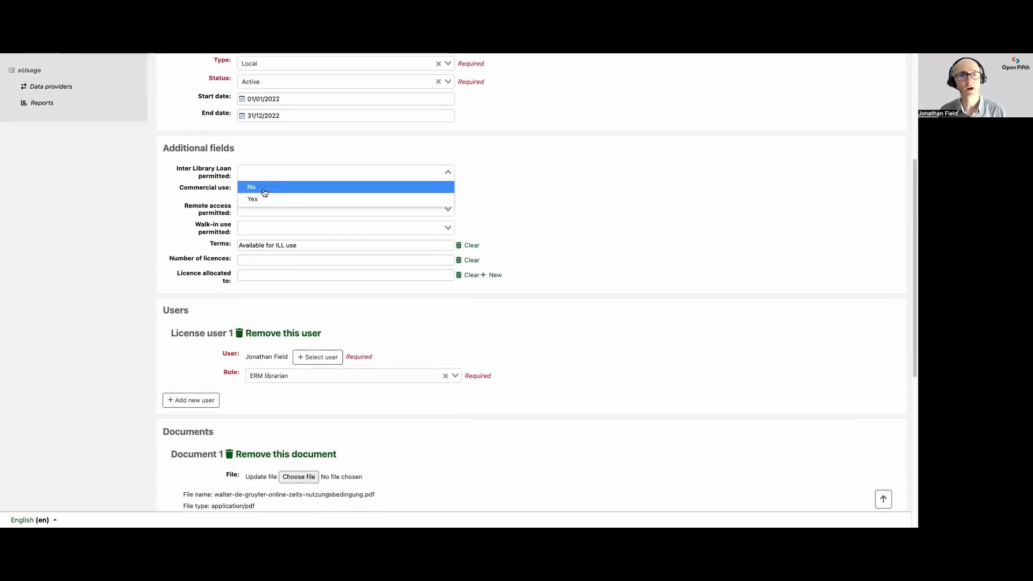
{"action": "left_click", "coordinate": [150, 189]}
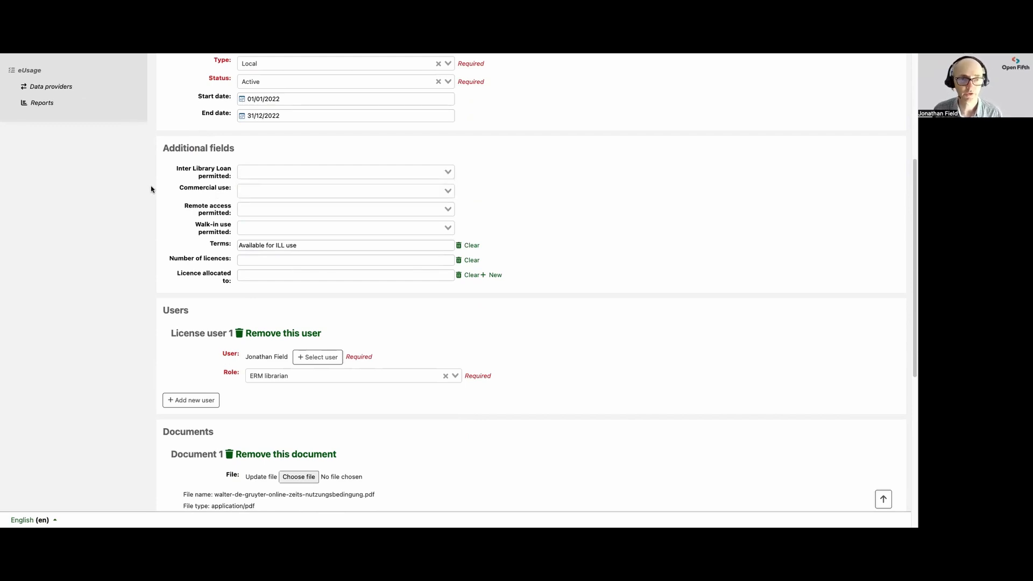
{"action": "left_click", "coordinate": [251, 261]}
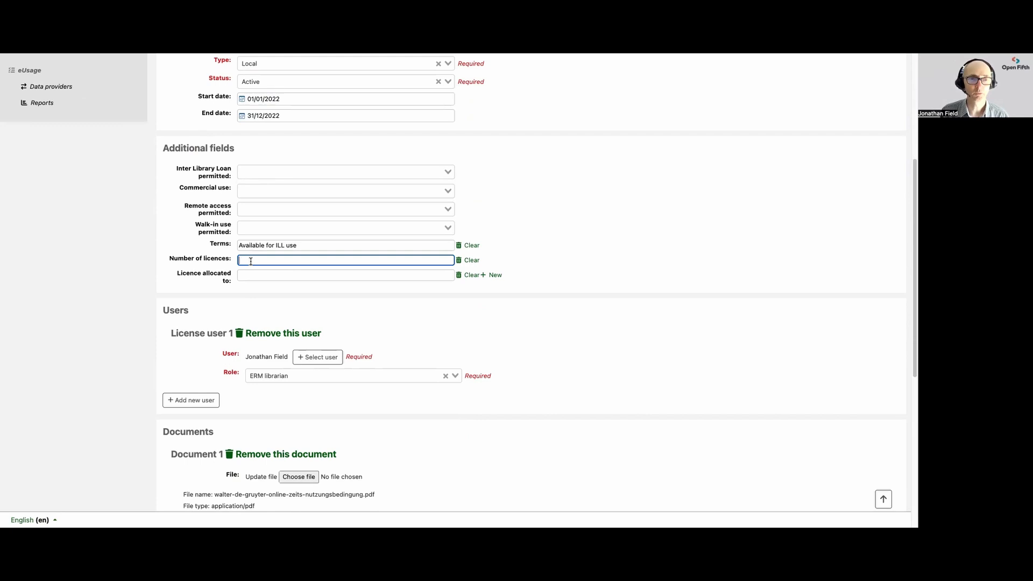
{"action": "type", "text": "5"}
Fill in three staff members' full names in repeated Licence allocated to fields.
{"action": "left_click", "coordinate": [276, 275]}
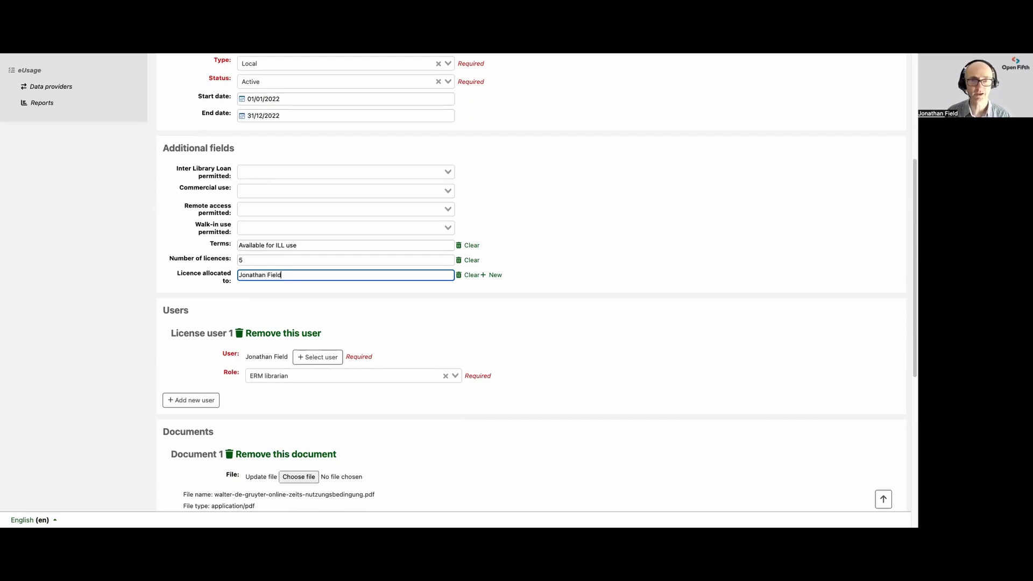
{"action": "left_click", "coordinate": [495, 275]}
{"action": "left_click", "coordinate": [311, 294]}
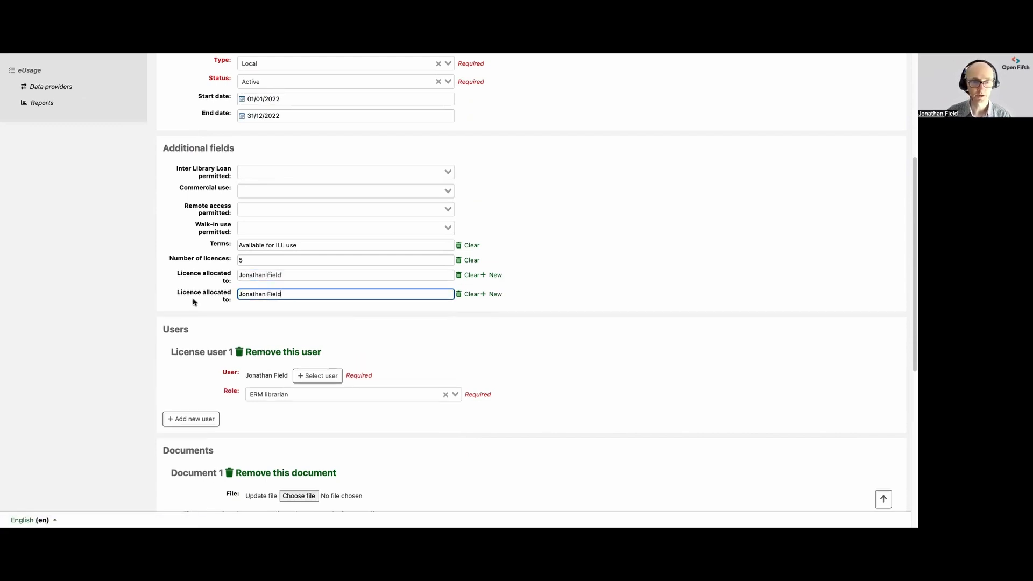
{"action": "key", "text": "ctrl+a"}
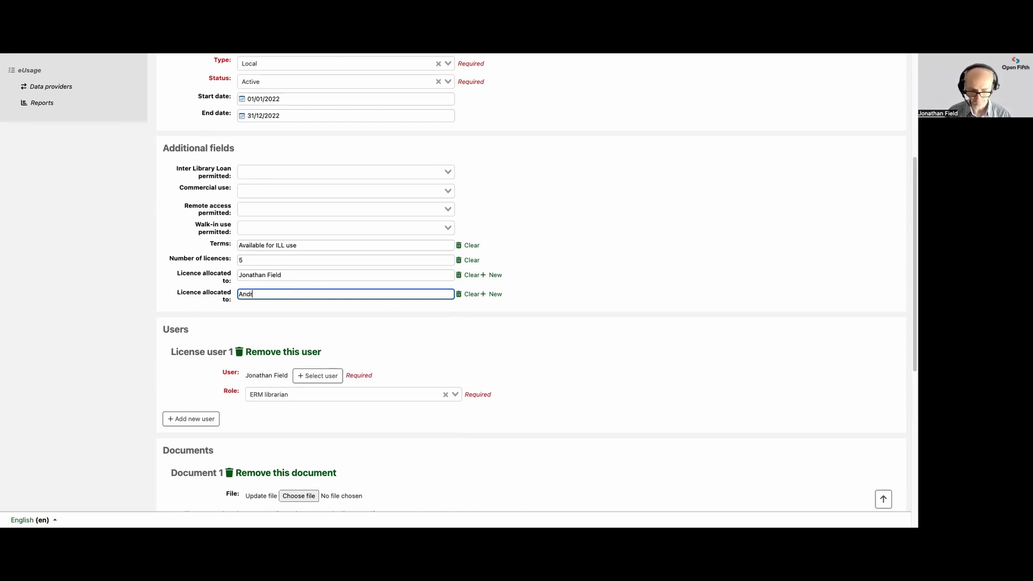
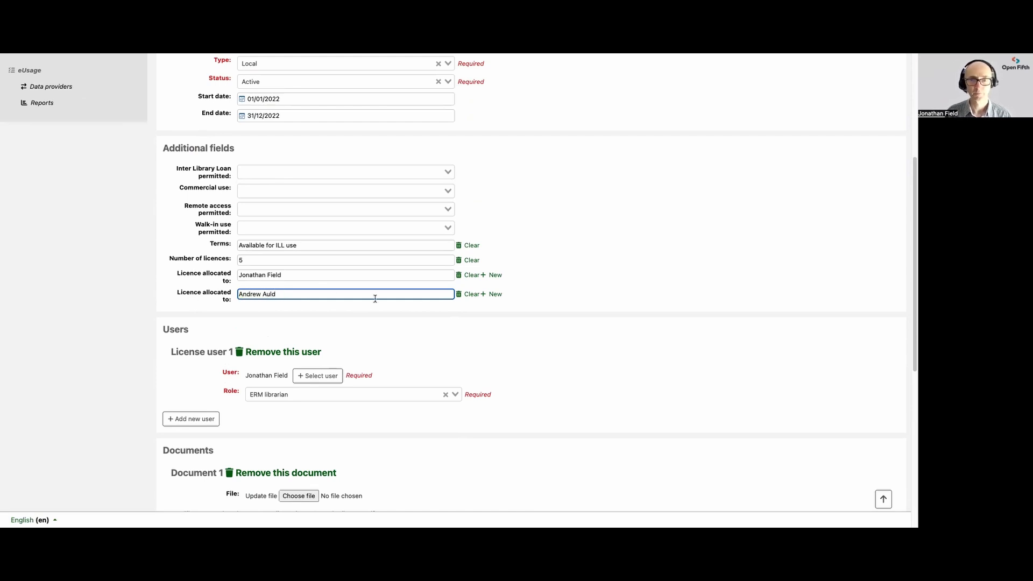
{"action": "left_click", "coordinate": [495, 294]}
{"action": "left_click_drag", "start_coordinate": [275, 313], "coordinate": [230, 315]}
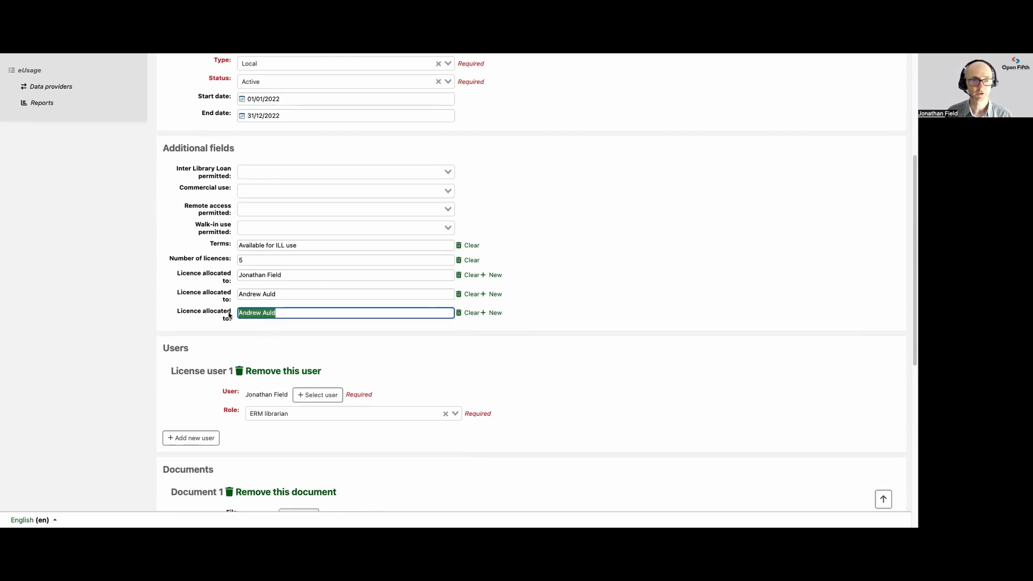
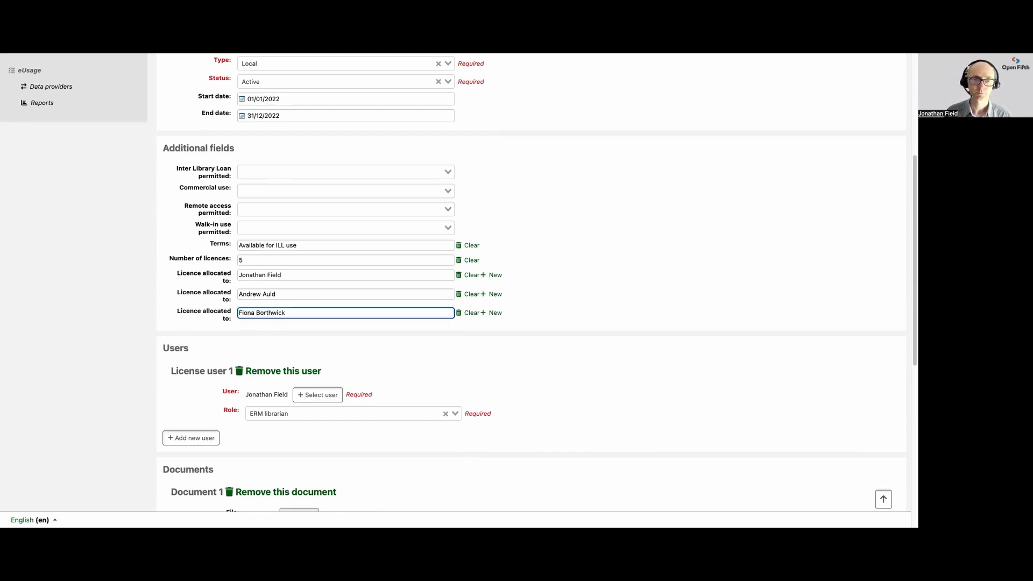
Submit the updated licence.
{"action": "scroll", "coordinate": [139, 325], "scroll_direction": "down", "scroll_amount": 5}
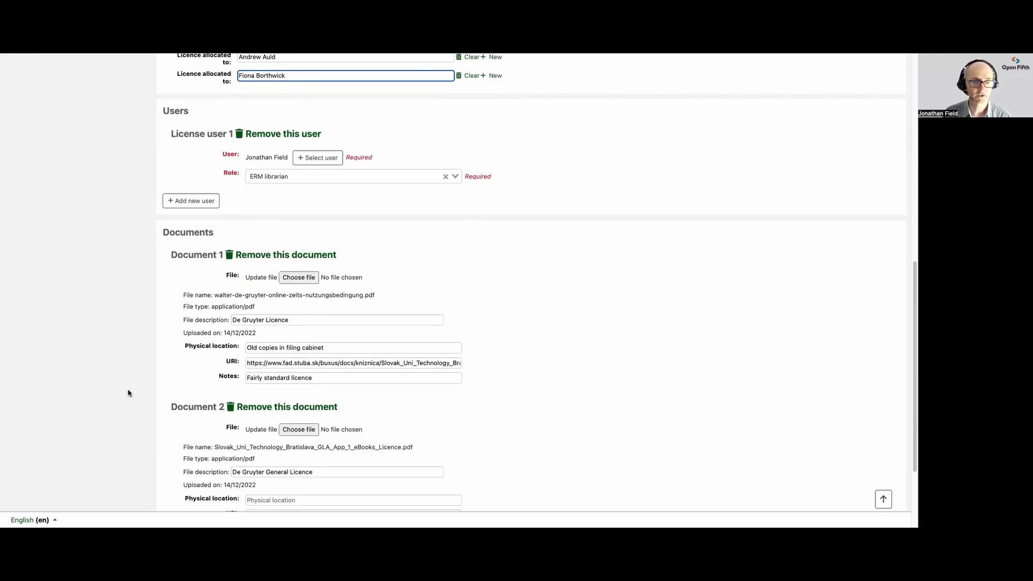
{"action": "scroll", "coordinate": [128, 393], "scroll_direction": "down", "scroll_amount": 3}
{"action": "left_click", "coordinate": [170, 461]}
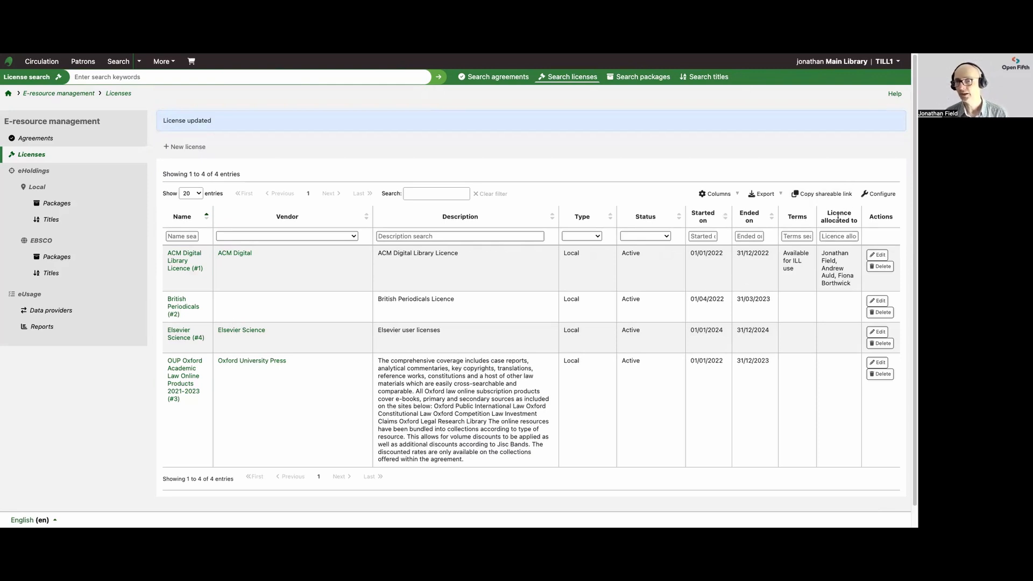
Search the licences list for one staff member's surname.
{"action": "left_click", "coordinate": [417, 193]}
{"action": "type", "text": "auld"}
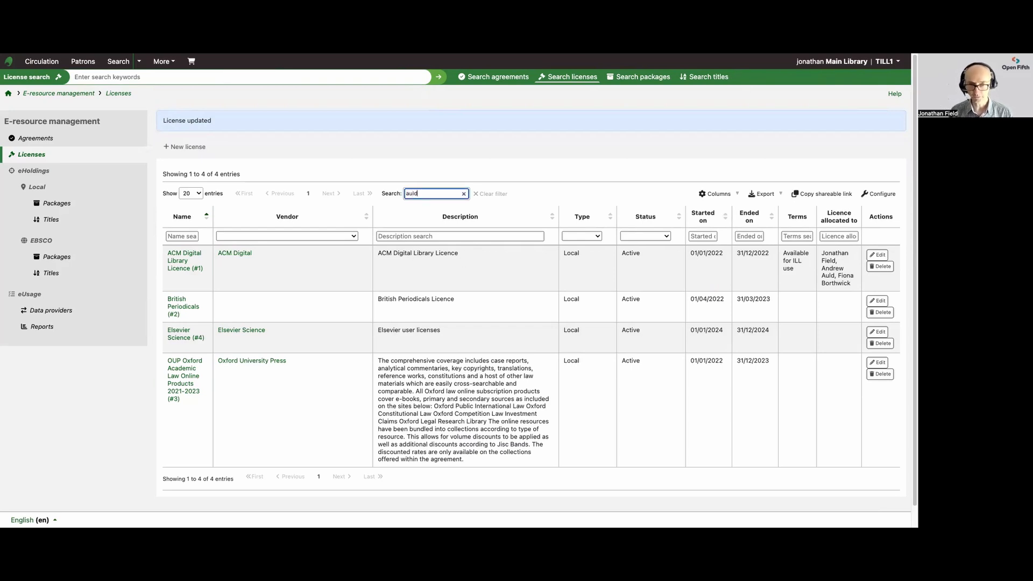